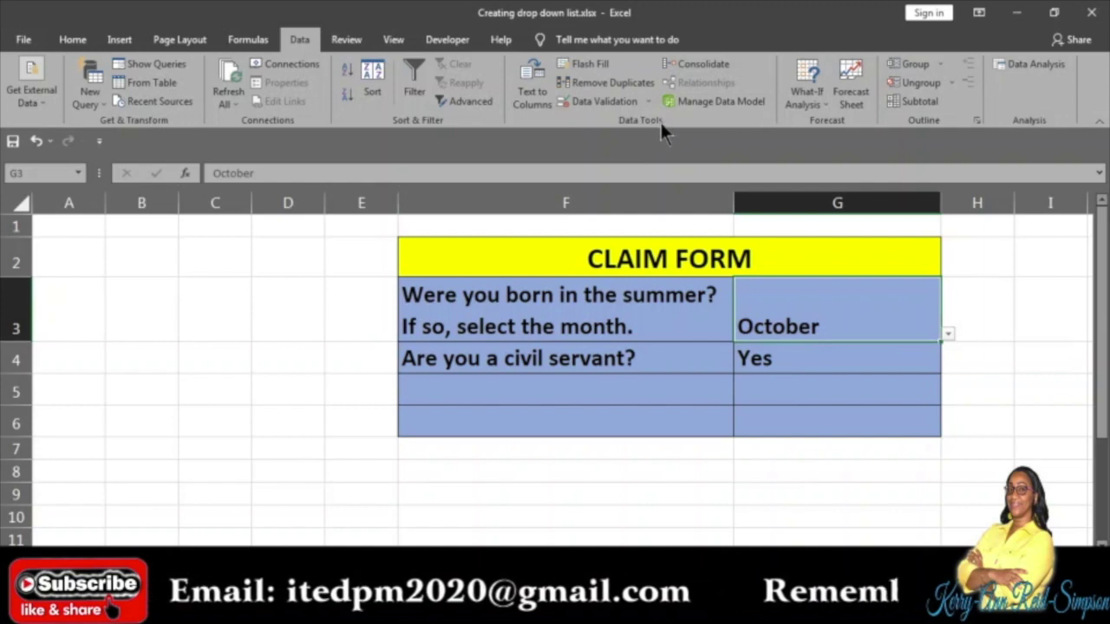
- Open Data Validation for G3, showing its List sourced from =Sheet2!$A$1:$A$12
{"action": "left_click", "coordinate": [621, 101]}
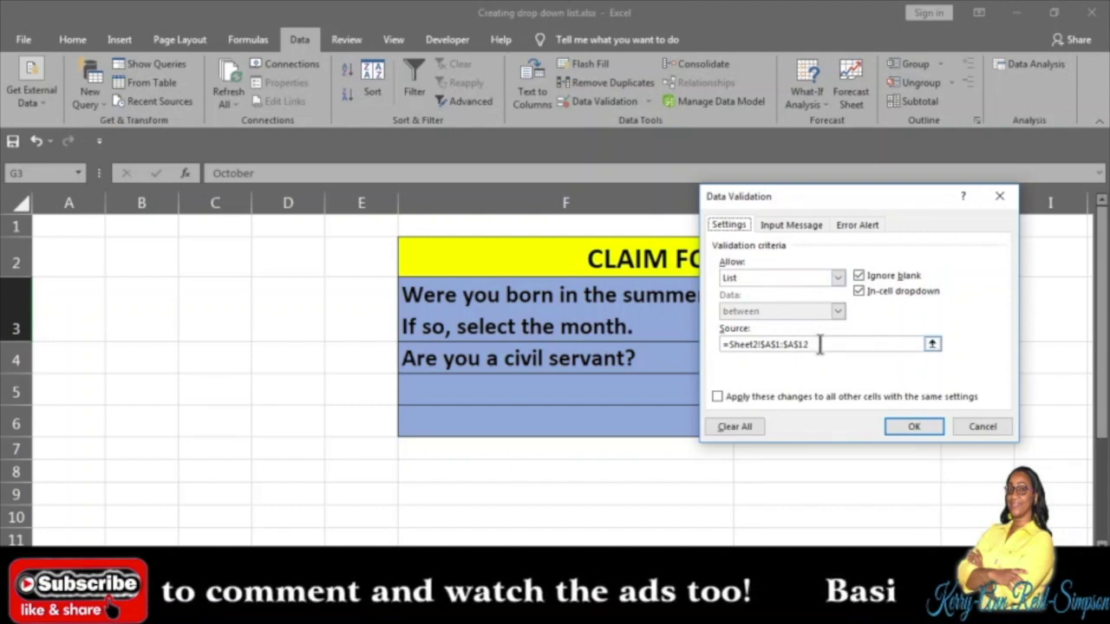
- Replace G3's list source =Sheet2!$A$1:$A$12 with =Sheet2!$A$6:$A$8 (June to August) and confirm
{"action": "left_click", "coordinate": [895, 343]}
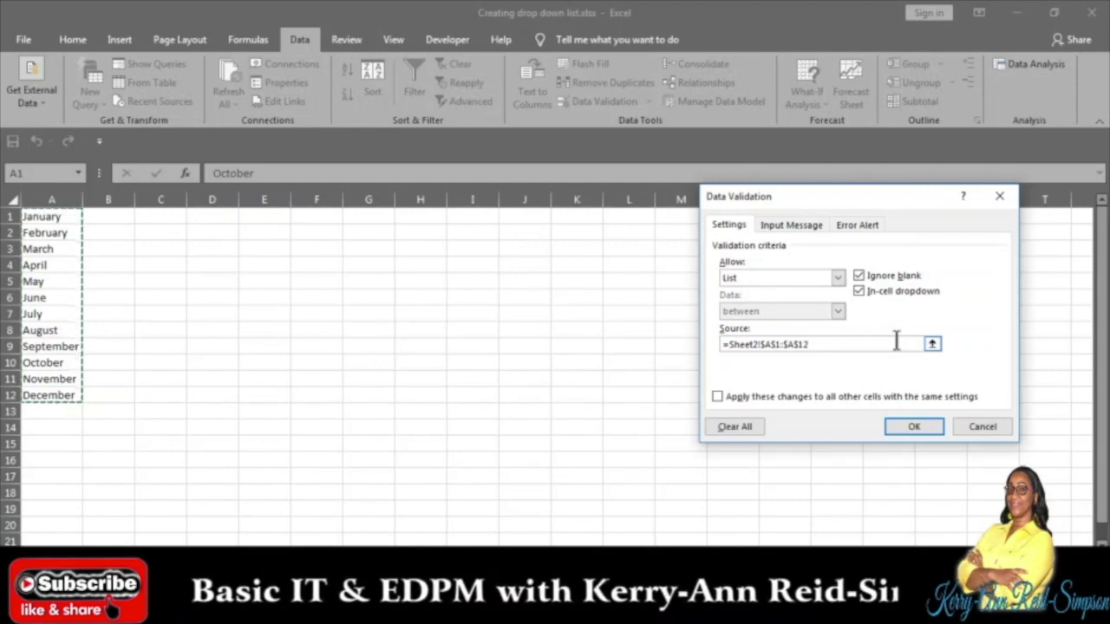
{"action": "key", "text": "BackSpace"}
{"action": "key", "text": "BackSpace"}
{"action": "key", "text": "BackSpace"}
{"action": "key", "text": "BackSpace"}
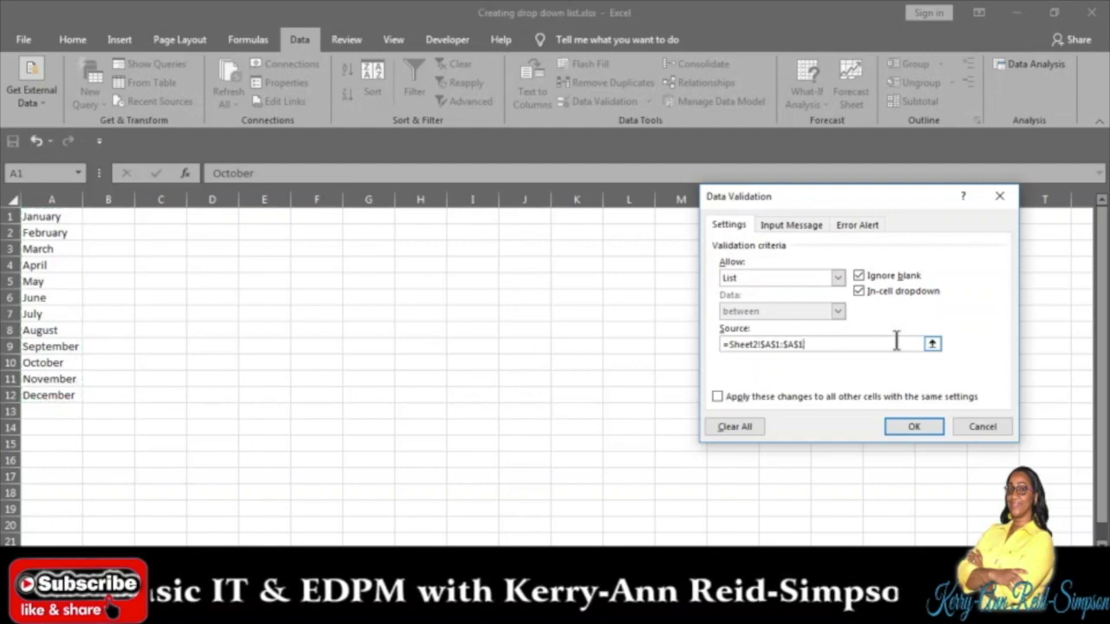
{"action": "key", "text": "BackSpace"}
{"action": "key", "text": "BackSpace"}
{"action": "key", "text": "BackSpace"}
{"action": "key", "text": "BackSpace"}
{"action": "key", "text": "BackSpace"}
{"action": "key", "text": "BackSpace"}
{"action": "key", "text": "BackSpace"}
{"action": "key", "text": "BackSpace"}
{"action": "key", "text": "BackSpace"}
{"action": "key", "text": "BackSpace"}
{"action": "key", "text": "BackSpace"}
{"action": "key", "text": "BackSpace"}
{"action": "key", "text": "BackSpace"}
{"action": "key", "text": "BackSpace"}
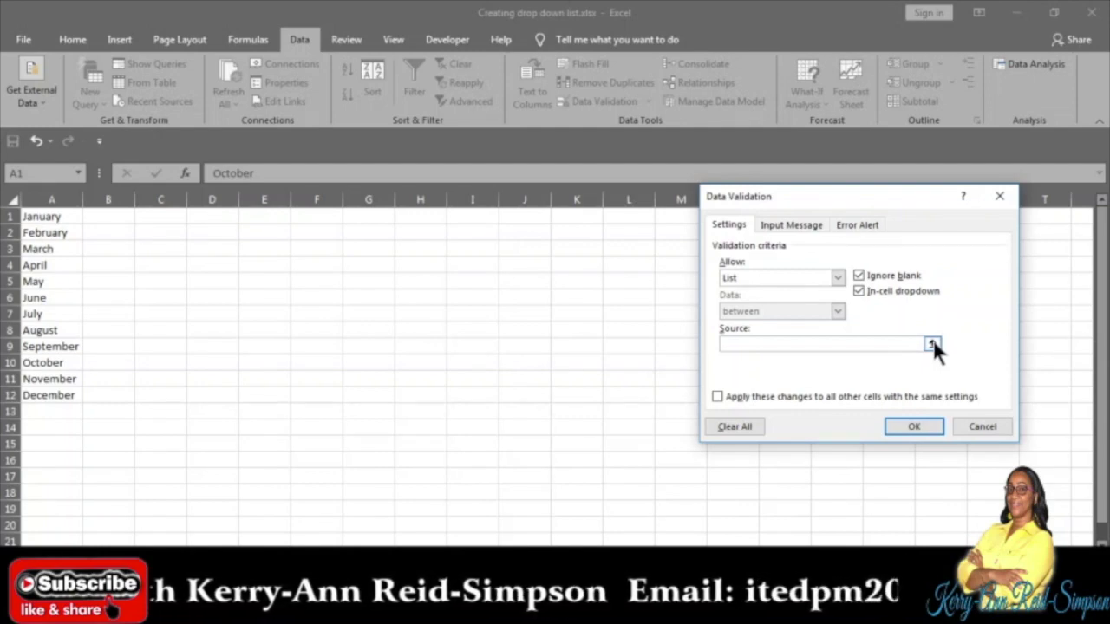
{"action": "left_click", "coordinate": [933, 345]}
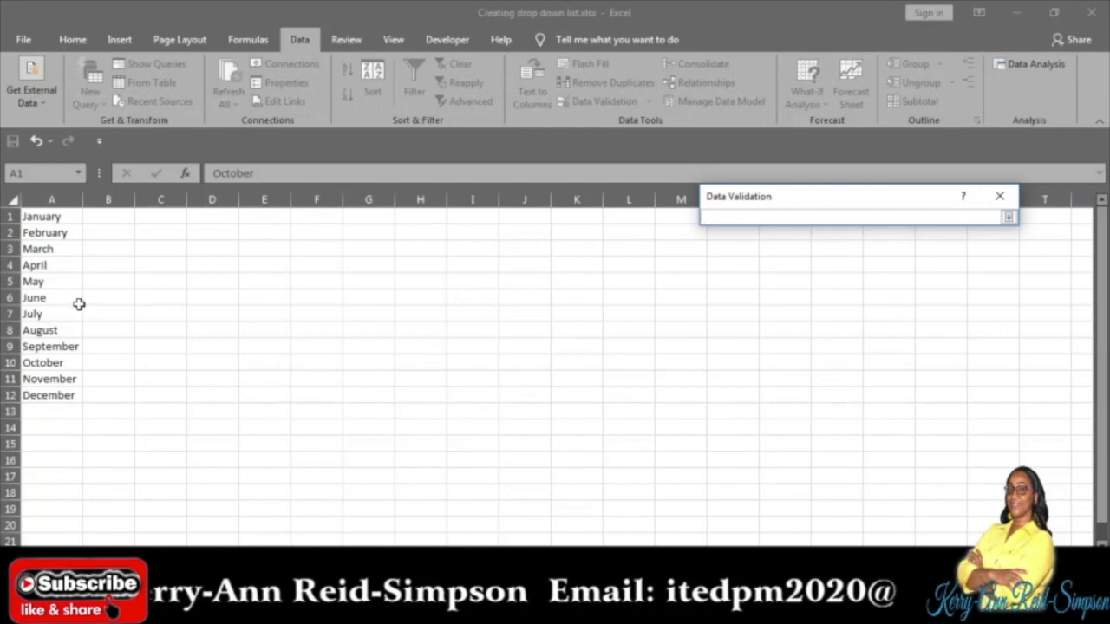
{"action": "left_click_drag", "start_coordinate": [64, 296], "coordinate": [60, 330]}
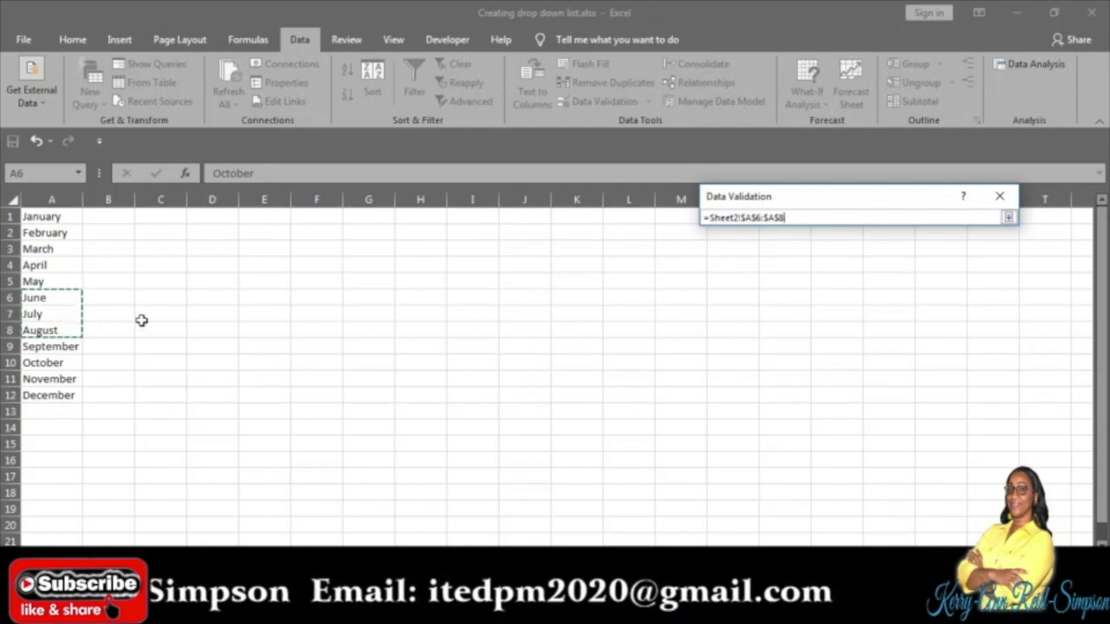
{"action": "left_click", "coordinate": [1007, 217]}
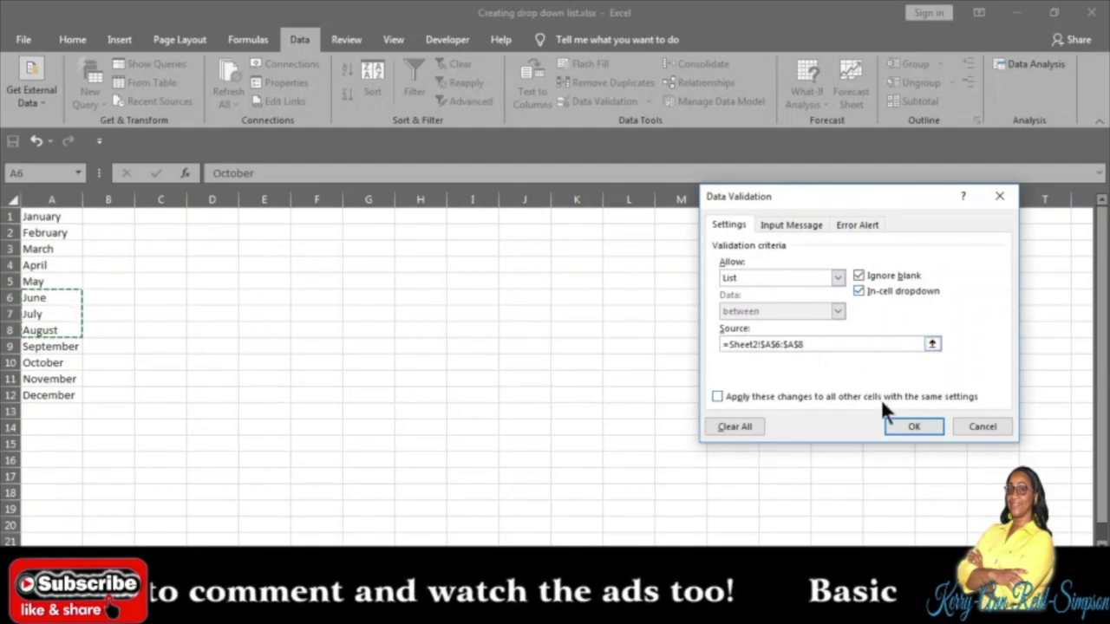
{"action": "left_click", "coordinate": [897, 425]}
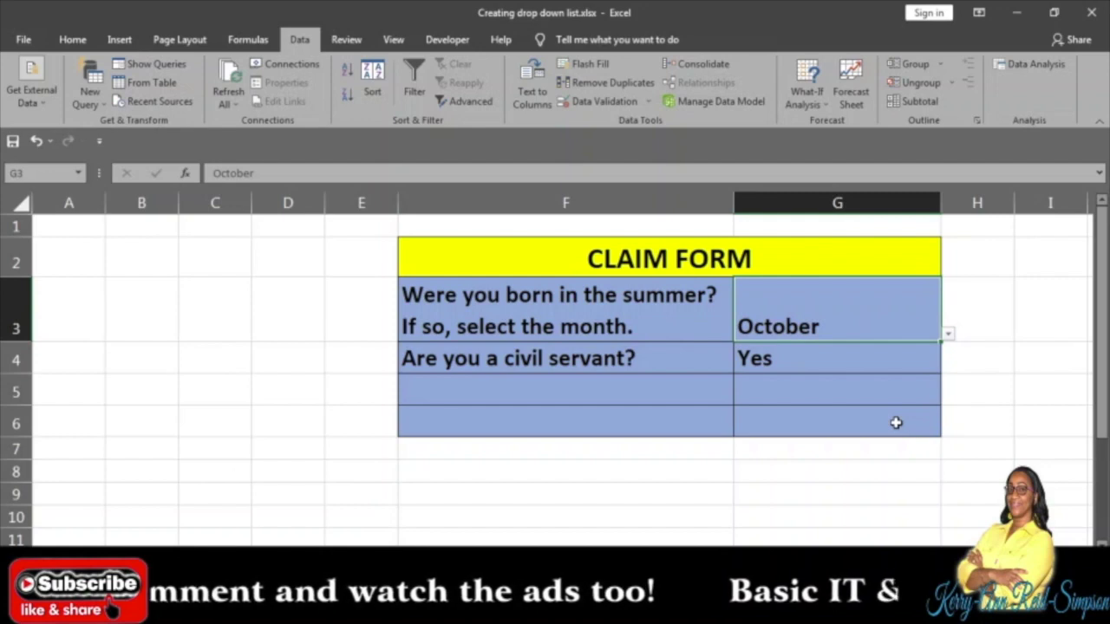
{"action": "left_click", "coordinate": [948, 335]}
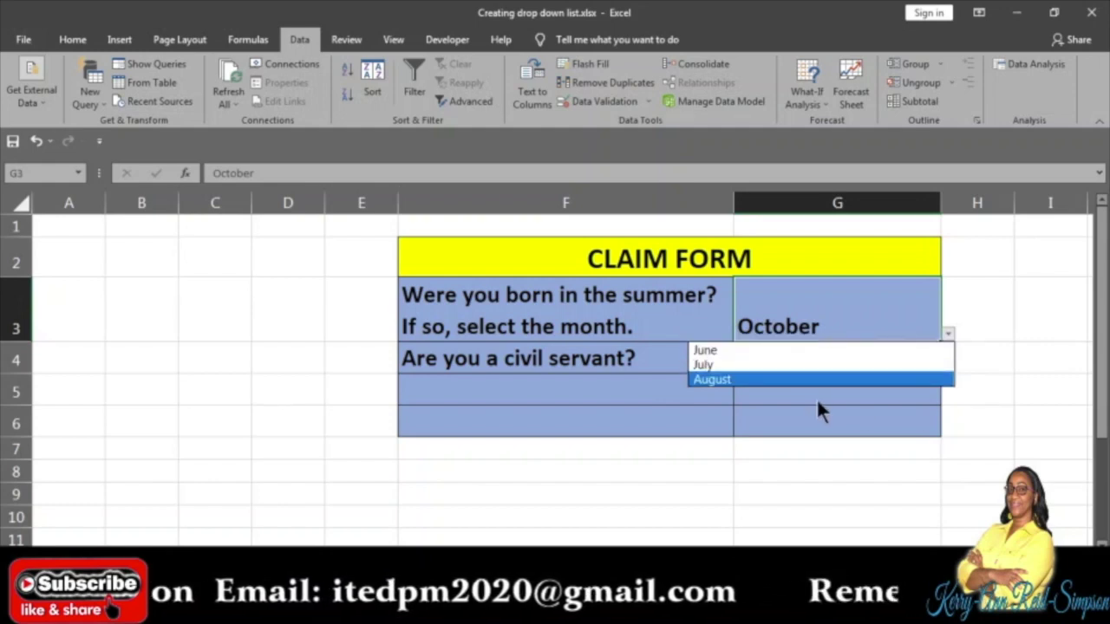
{"action": "key", "text": "Escape"}
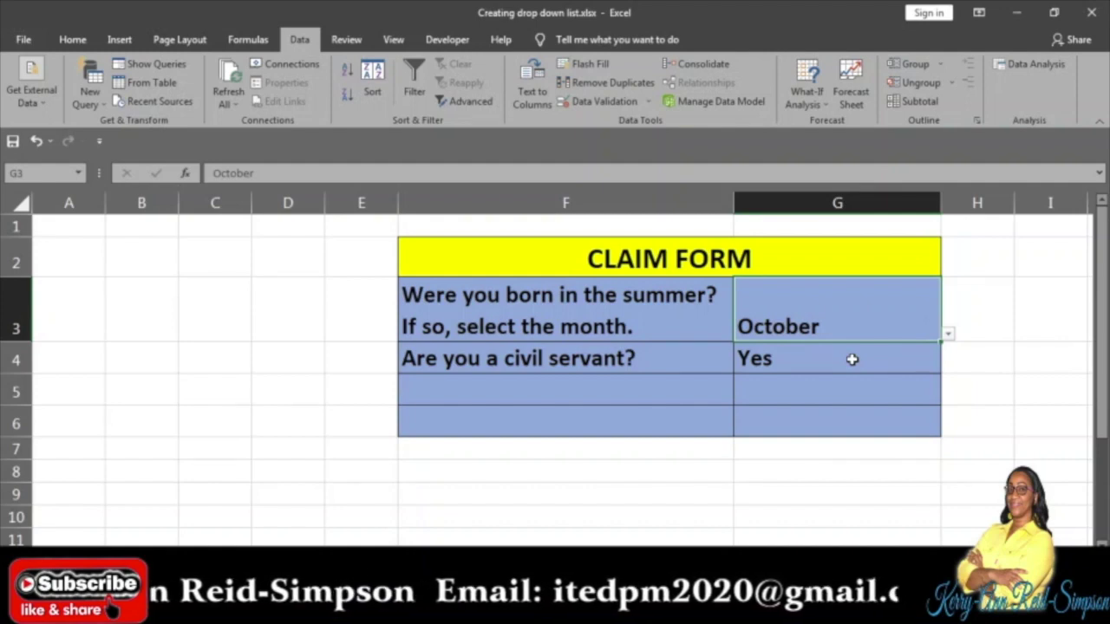
- Extend G4's validation list from 'Yes, No' to 'Yes, No, Previously' and apply it
{"action": "left_click", "coordinate": [852, 359]}
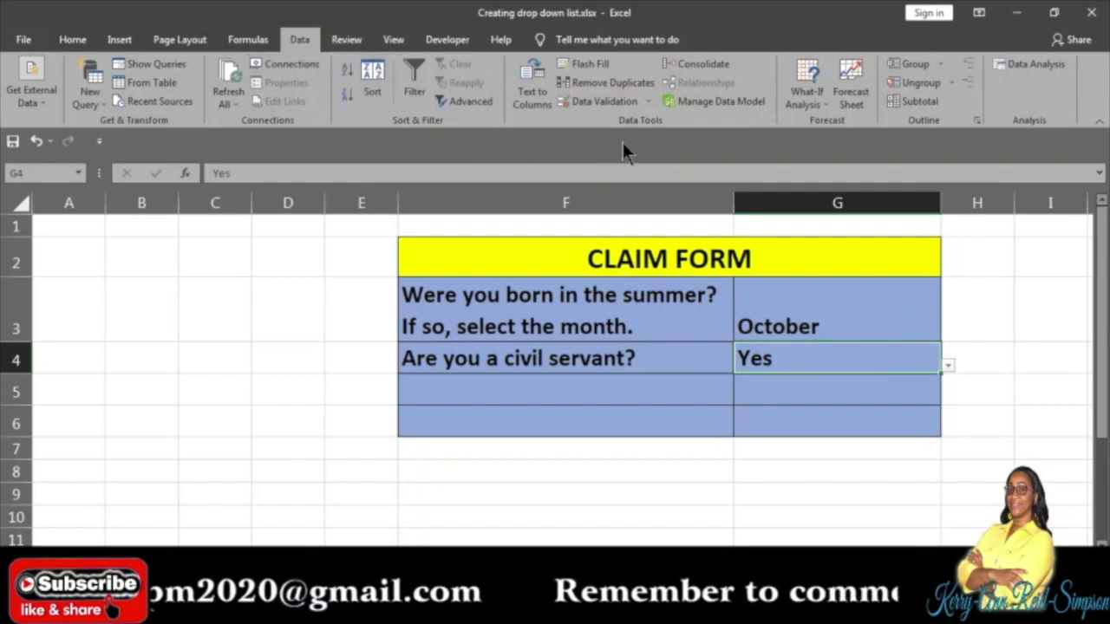
{"action": "left_click", "coordinate": [603, 102]}
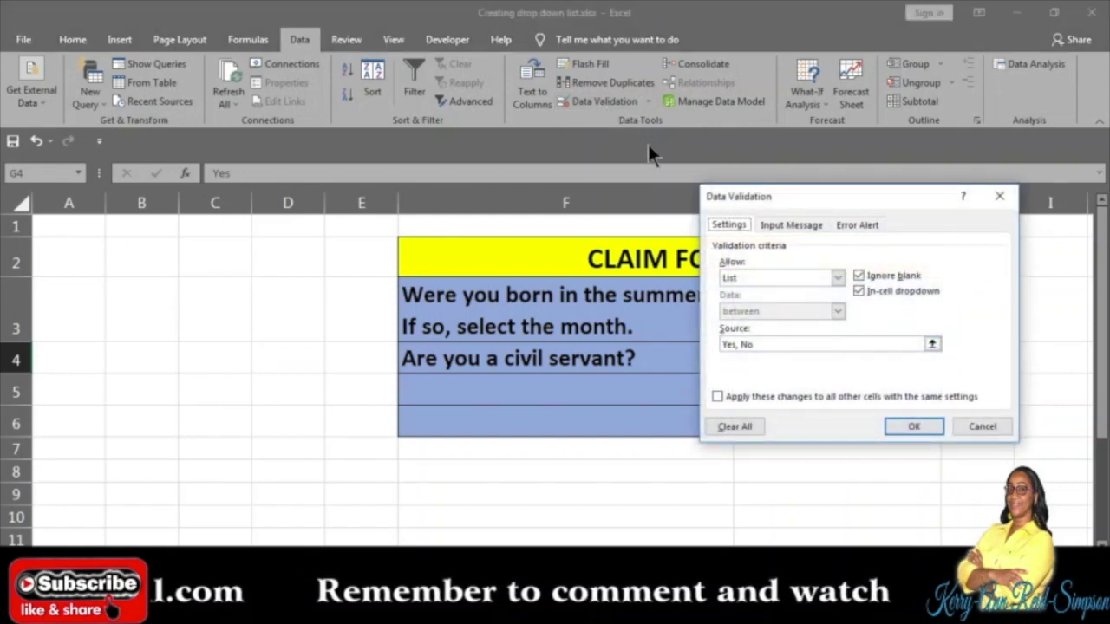
{"action": "left_click", "coordinate": [775, 346]}
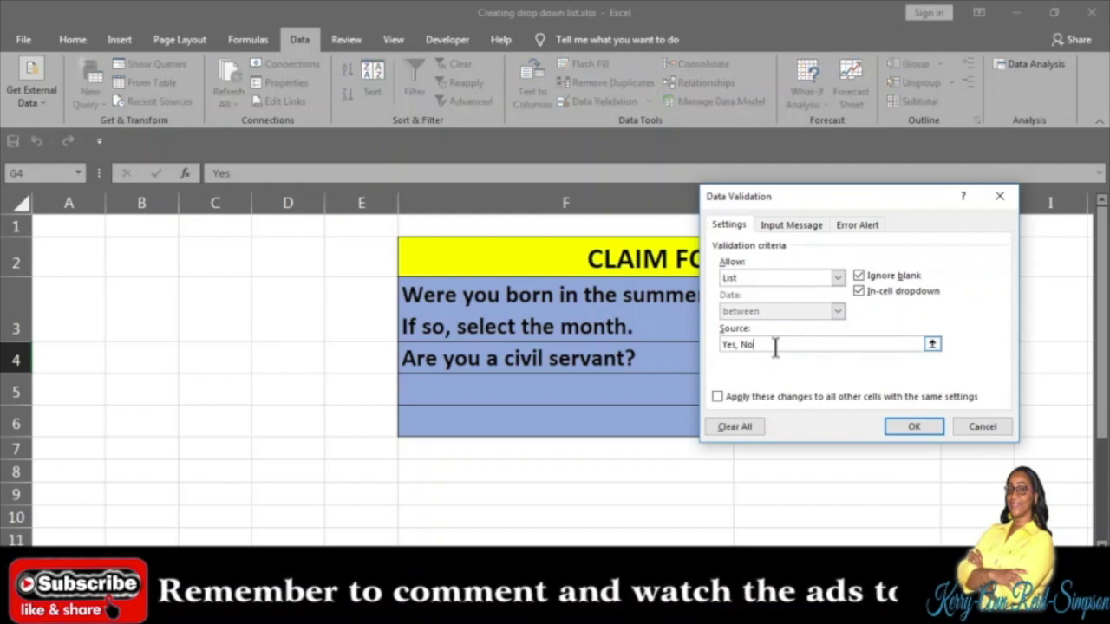
{"action": "type", "text": ", Previous"}
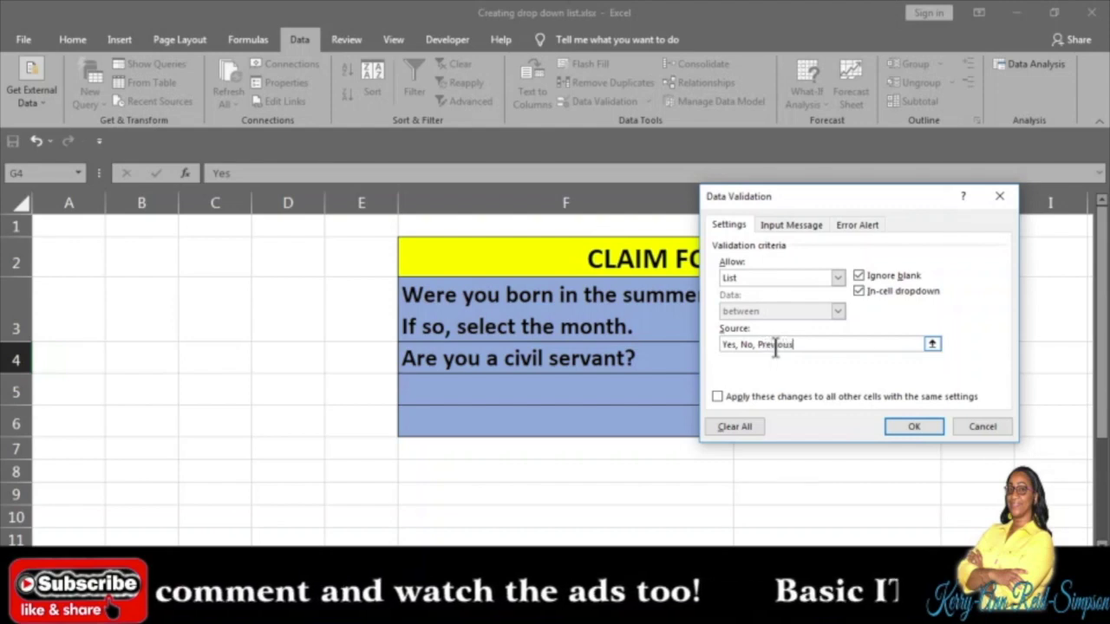
{"action": "type", "text": "ly"}
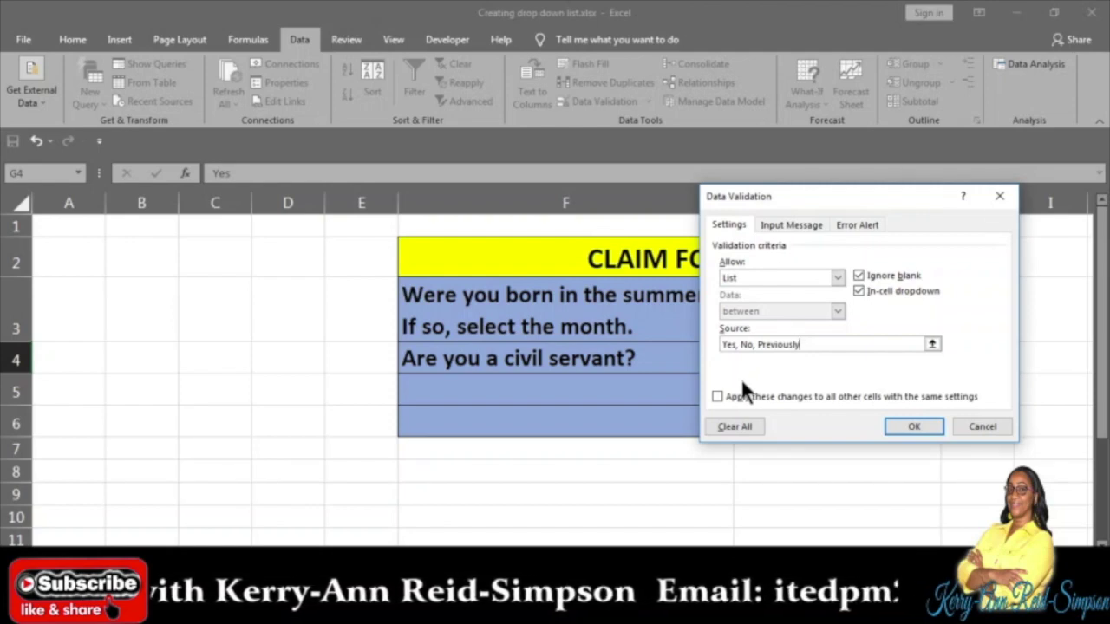
{"action": "left_click", "coordinate": [906, 423]}
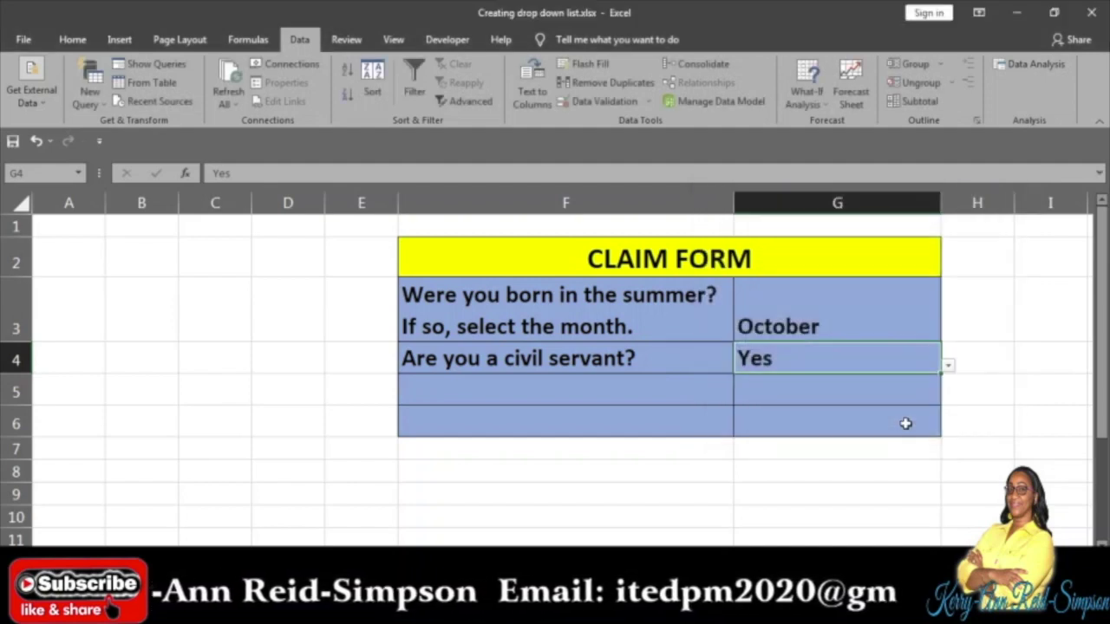
{"action": "left_click", "coordinate": [948, 366]}
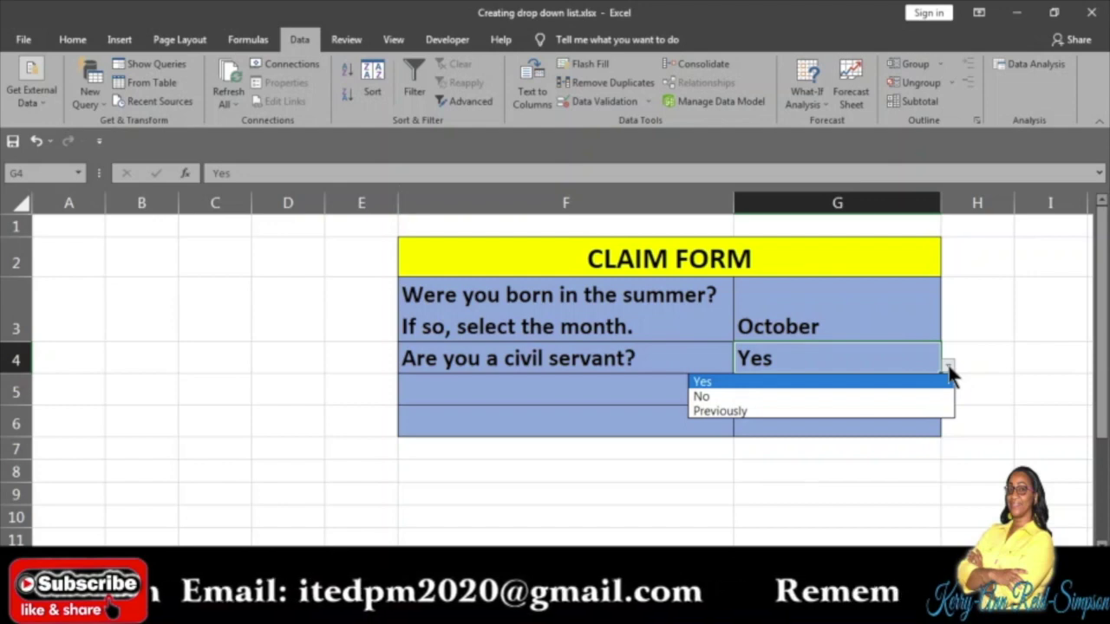
{"action": "left_click", "coordinate": [800, 463]}
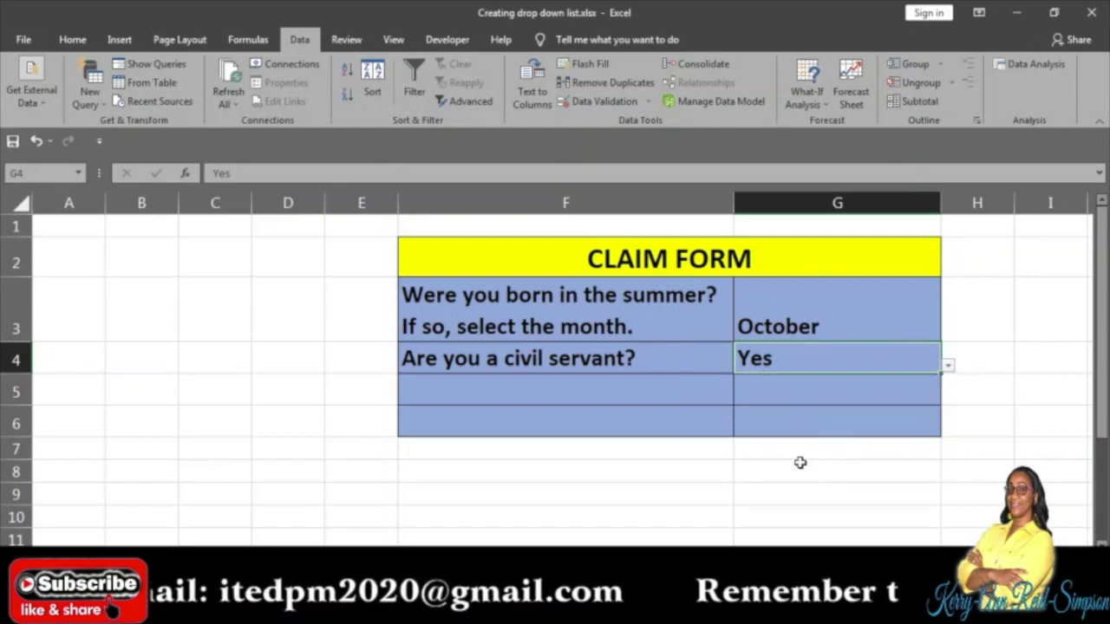